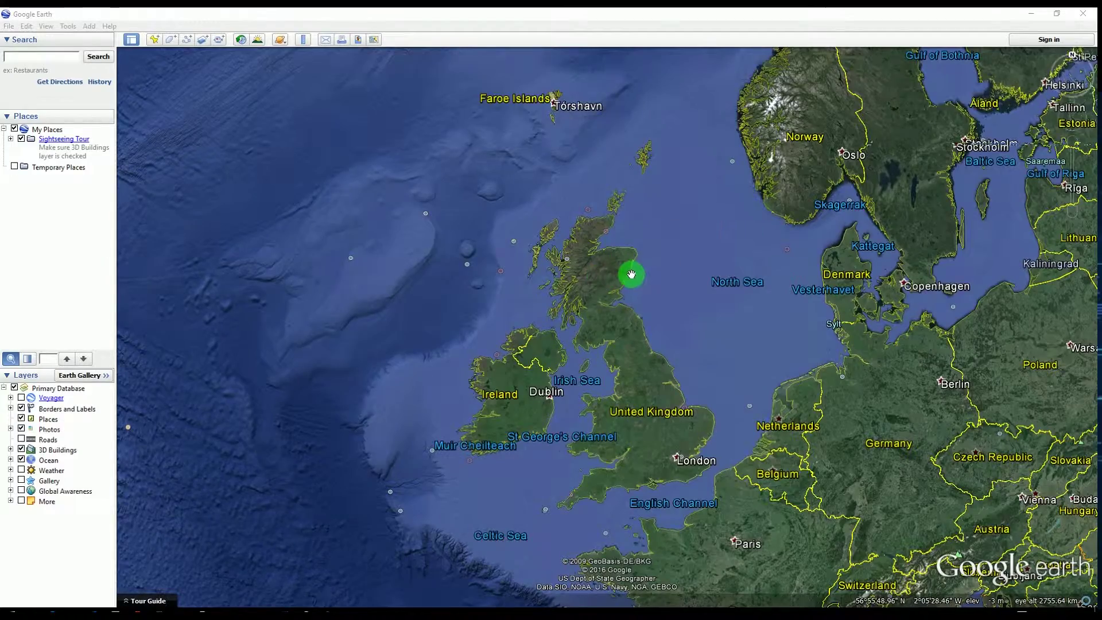
Zoom from the British Isles to about 90 m above a Northern Quarter brick block in Manchester.
scroll(631, 274, "down", 5)
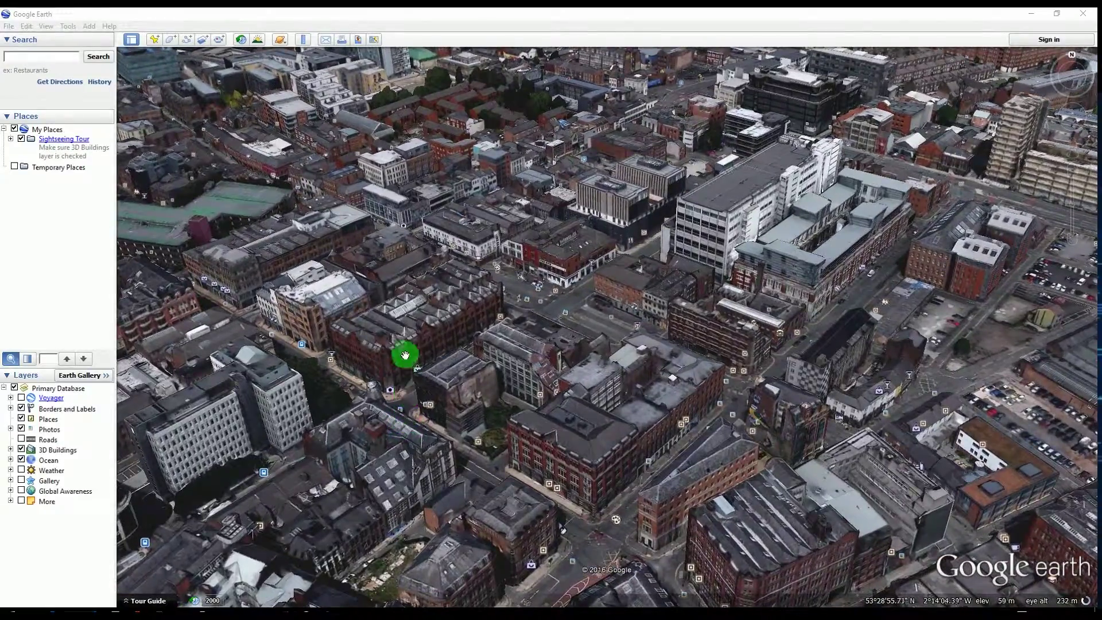
left_click(422, 365)
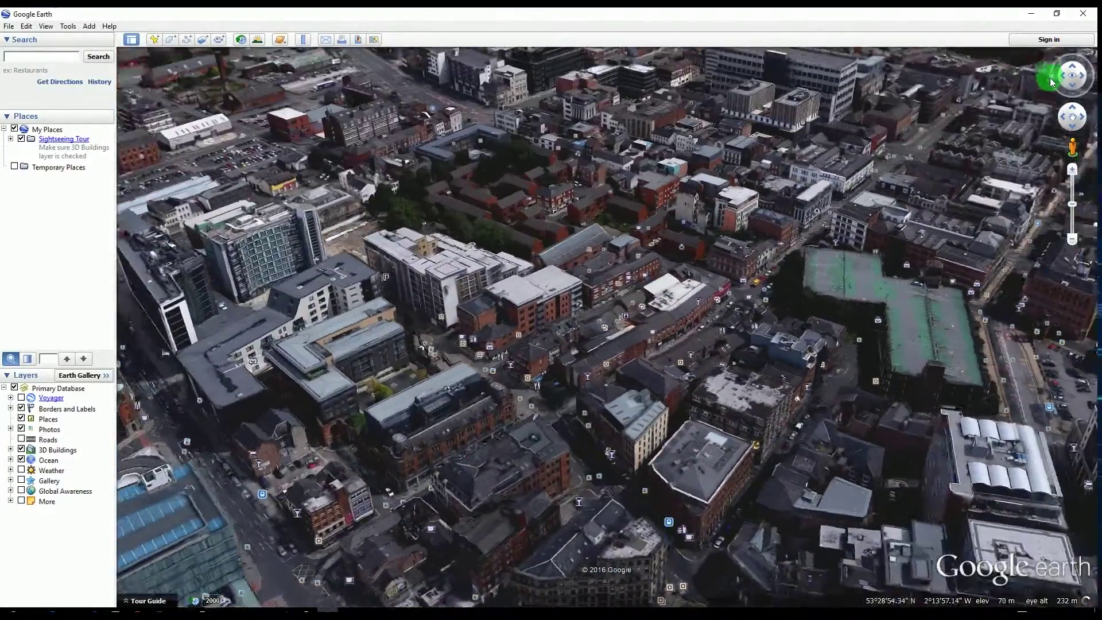
left_click_drag(1052, 82, 1075, 72)
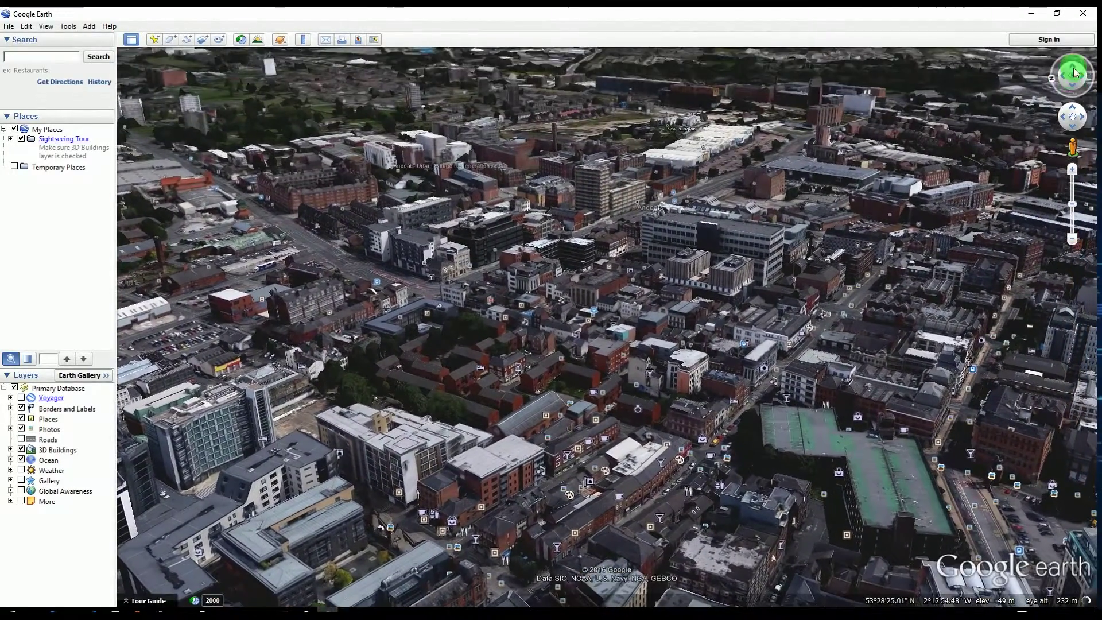
double_click(646, 471)
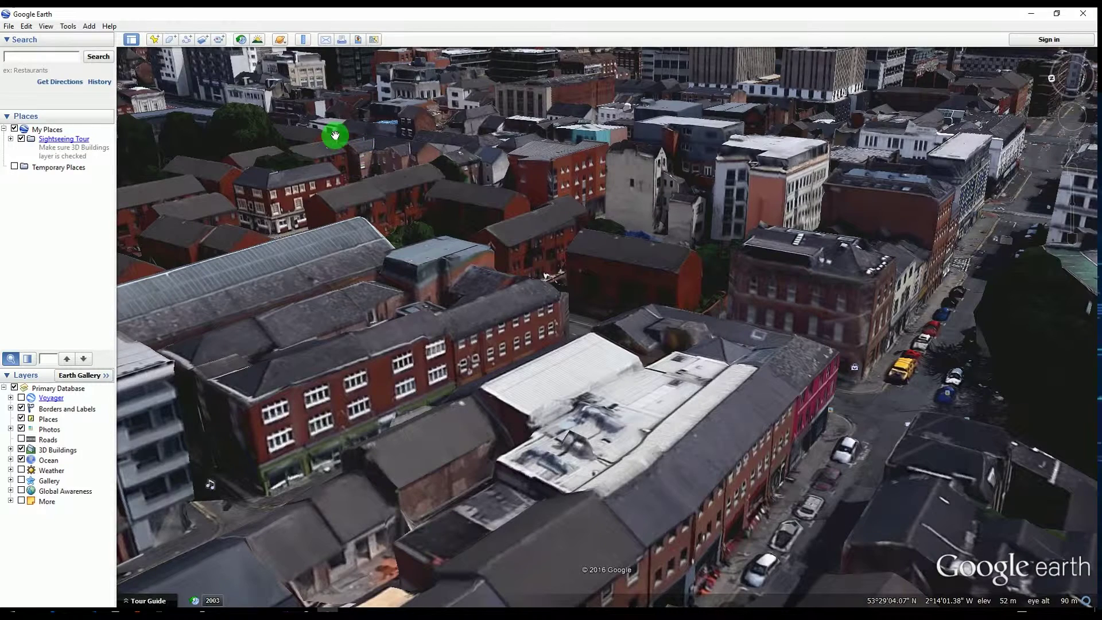
Turn on sunlight and step the time from 1:19 pm to 6:31 pm, shadowing the streets.
left_click(255, 41)
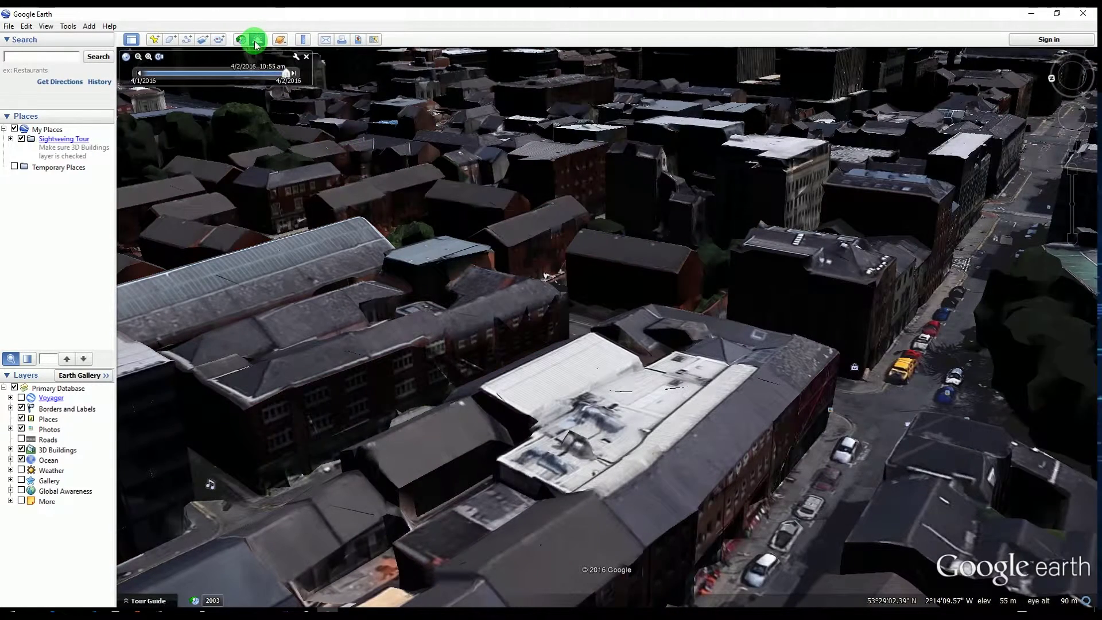
mouse_move(263, 67)
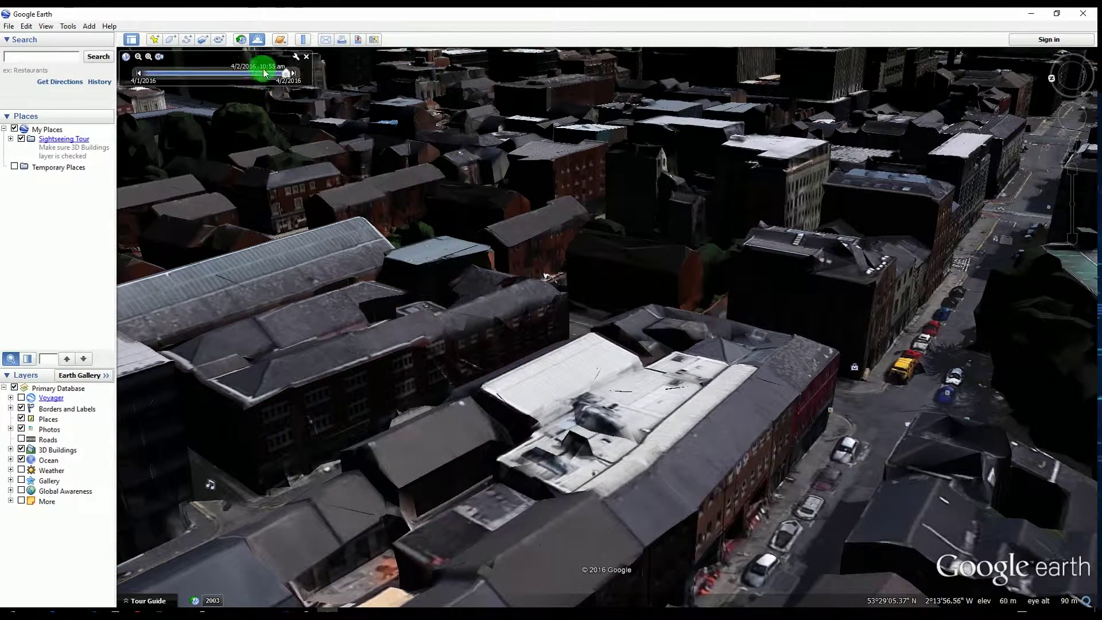
left_click(293, 75)
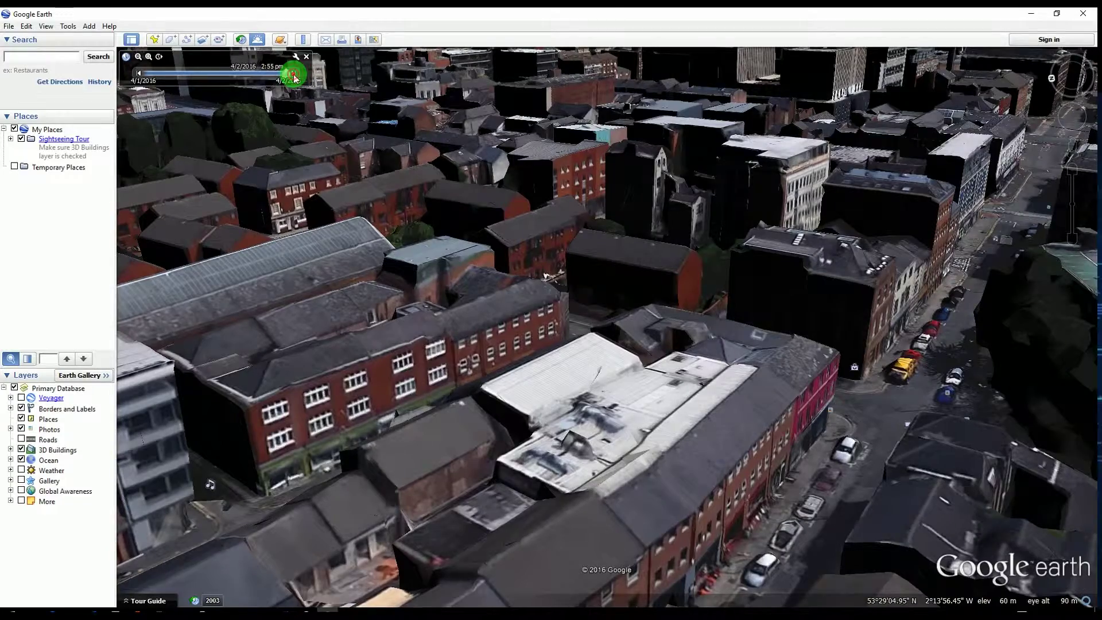
left_click(294, 75)
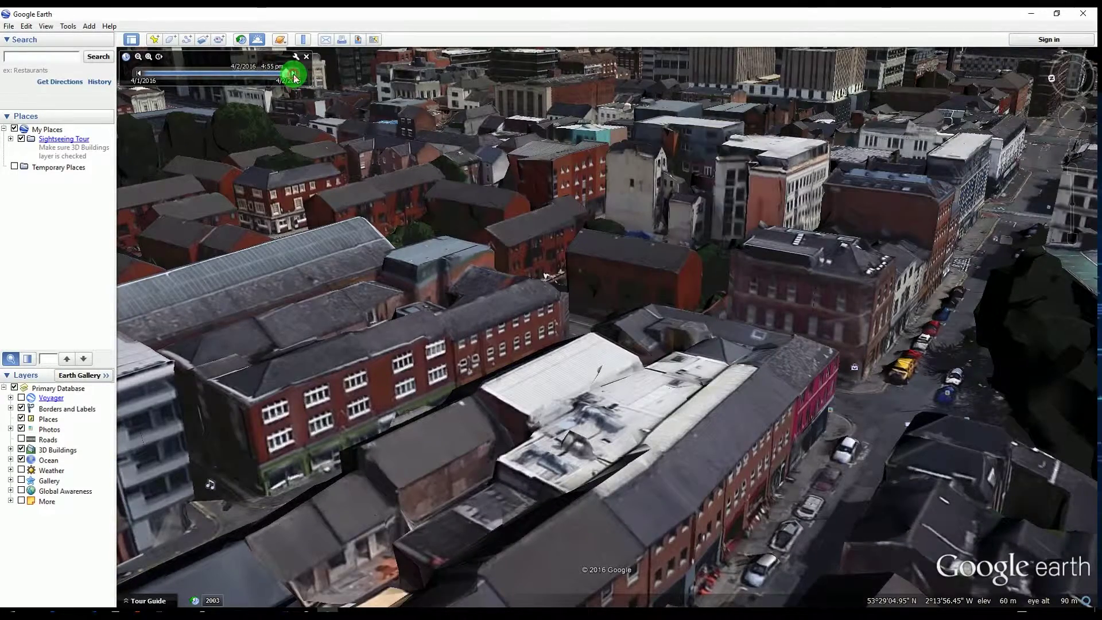
left_click(294, 75)
left_click(294, 76)
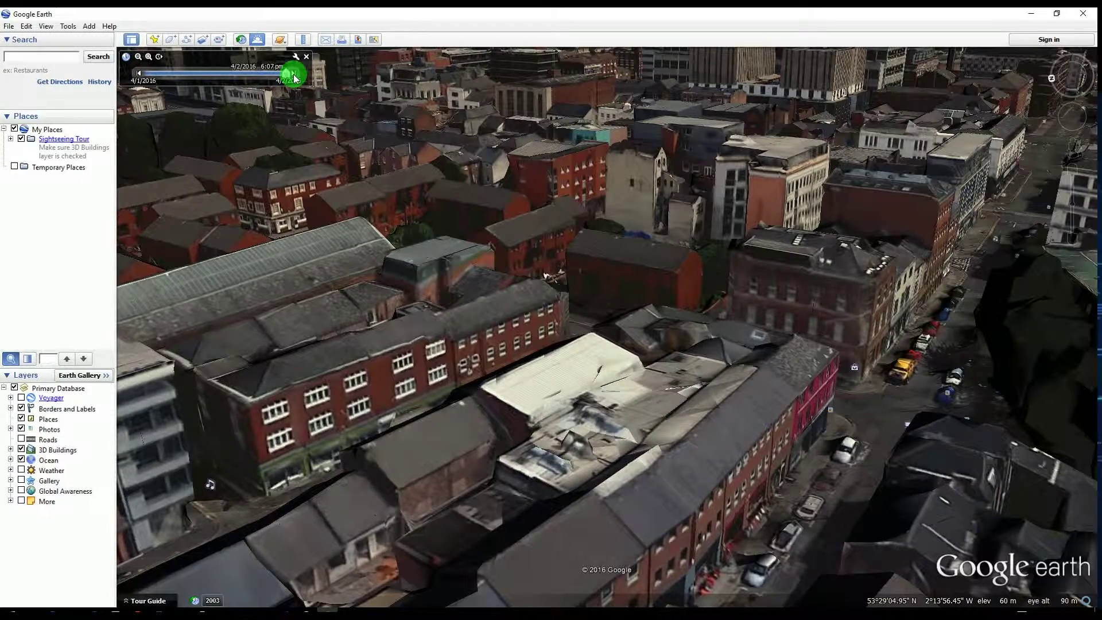
left_click(294, 75)
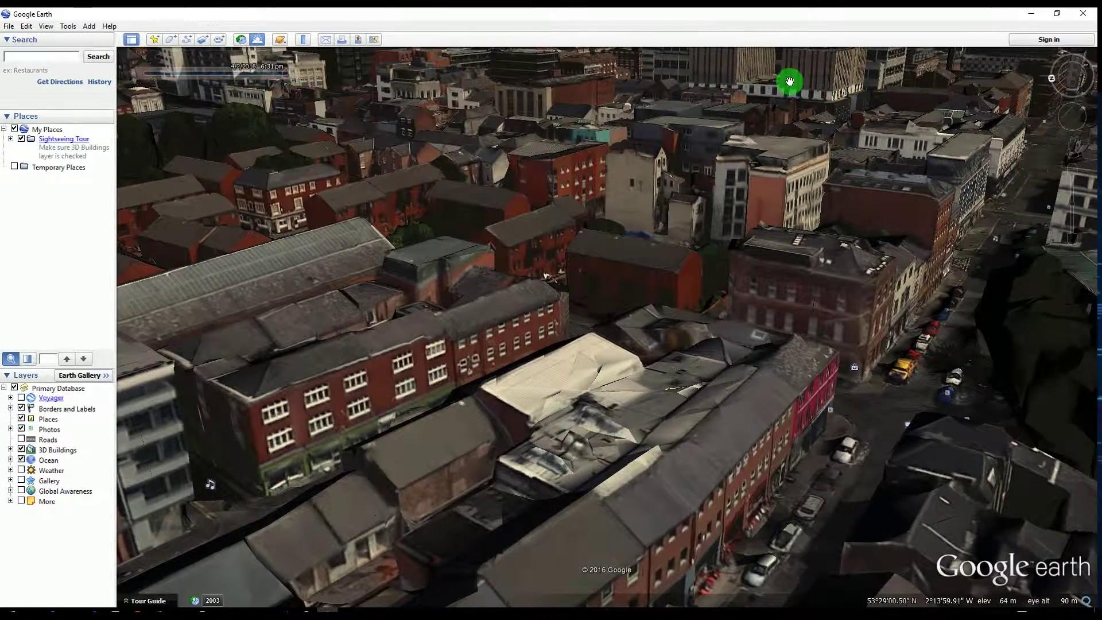
left_click_drag(1043, 82, 1094, 83)
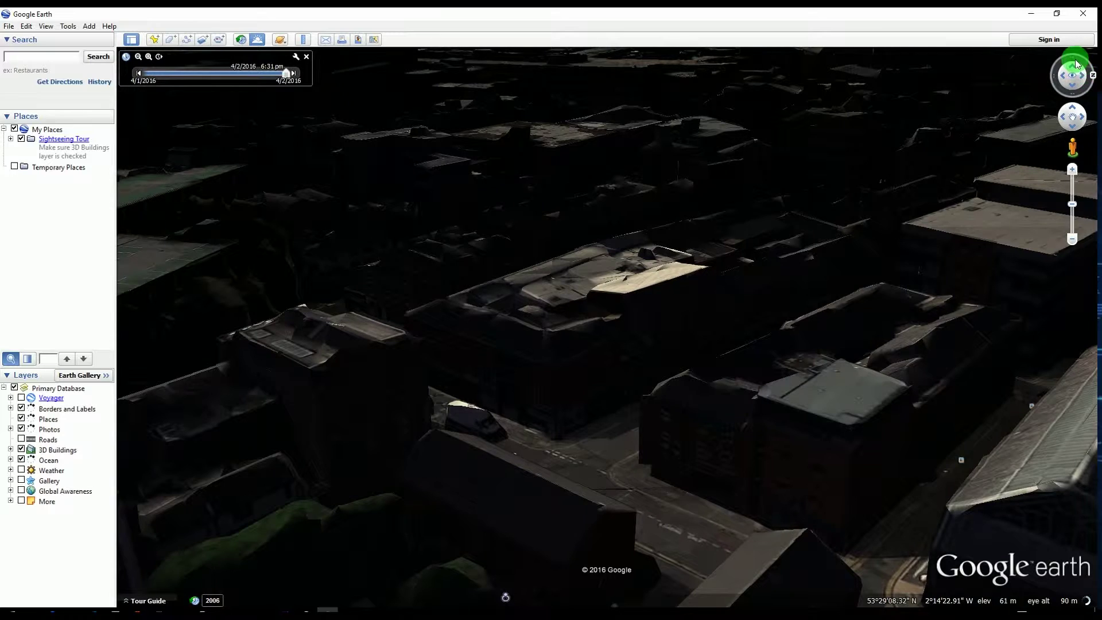
Tilt up to the skyline and set the time to 7:43 pm, the sun setting behind the buildings.
left_click(1072, 65)
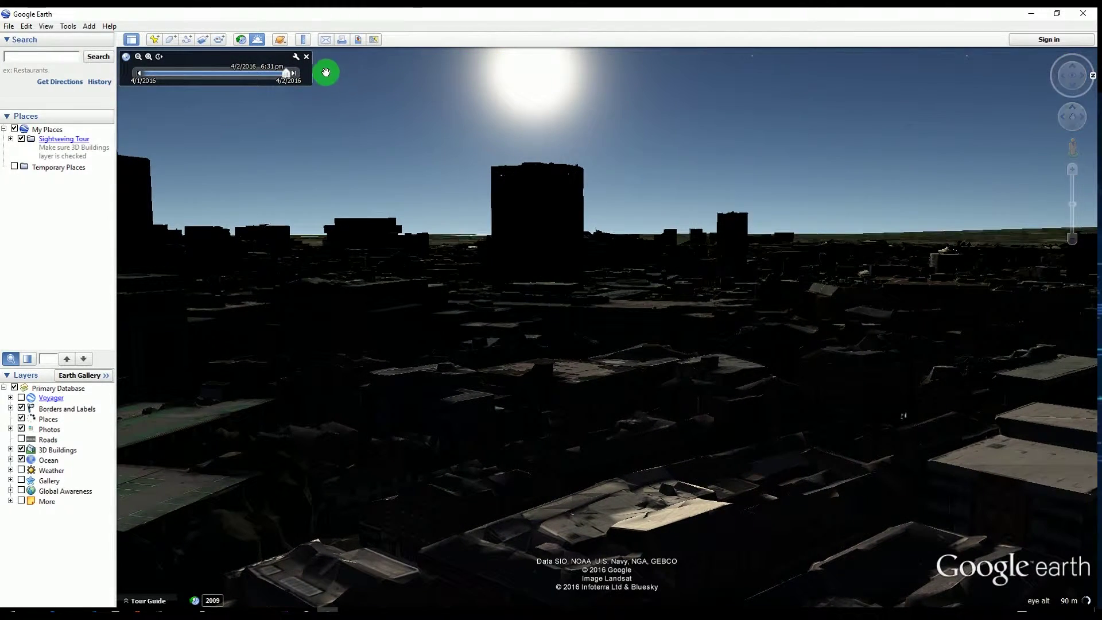
left_click(293, 73)
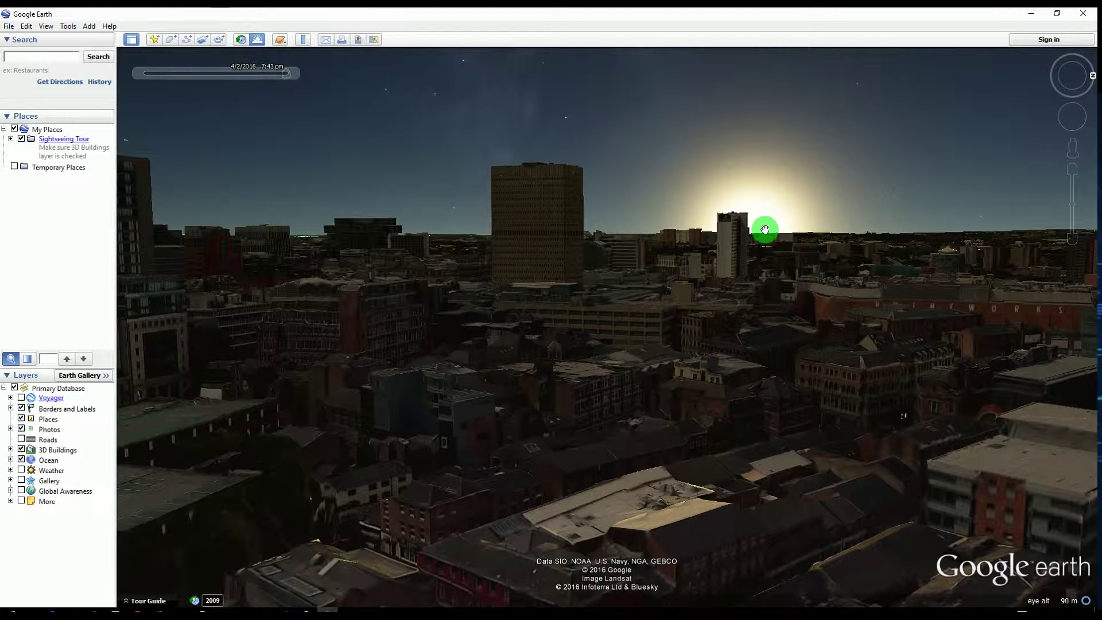
mouse_move(809, 284)
left_mouse_down()
mouse_move(787, 376)
mouse_move(942, 374)
mouse_move(844, 372)
mouse_move(939, 362)
mouse_move(842, 405)
mouse_move(661, 420)
mouse_move(863, 322)
mouse_move(637, 376)
mouse_move(786, 304)
mouse_move(827, 300)
mouse_move(790, 302)
mouse_move(782, 280)
mouse_move(776, 309)
left_mouse_up()
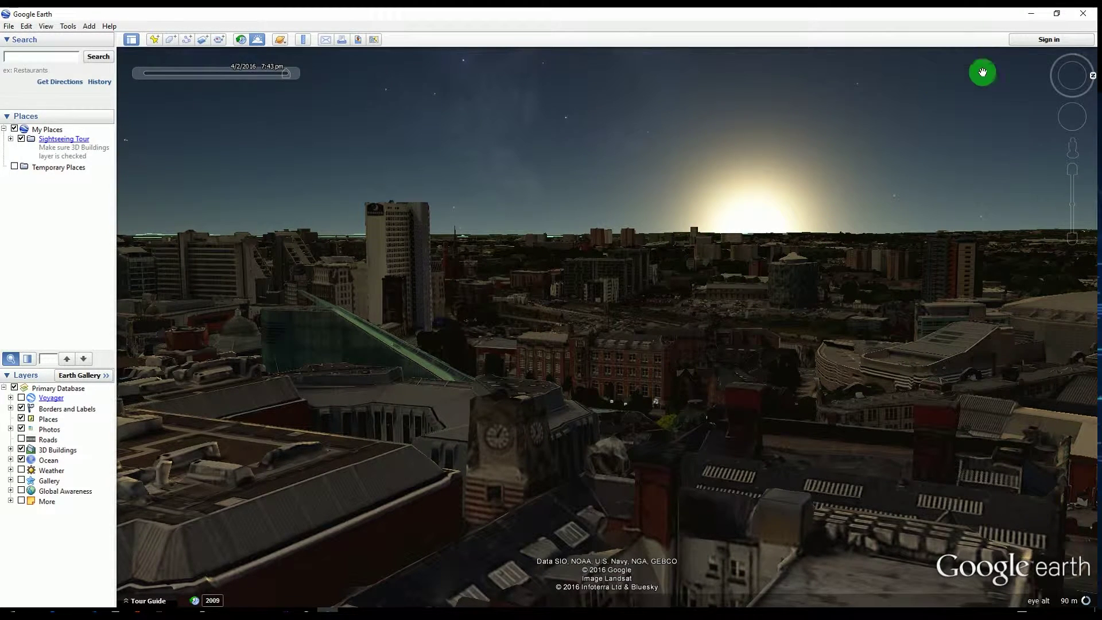
Turn toward the tall towers, pull back, then tilt down and move forward over the streets.
mouse_move(1075, 74)
mouse_move(1092, 85)
left_mouse_down()
mouse_move(1052, 86)
mouse_move(1051, 74)
left_mouse_up()
left_click_drag(630, 369, 629, 374)
left_click_drag(550, 425, 547, 425)
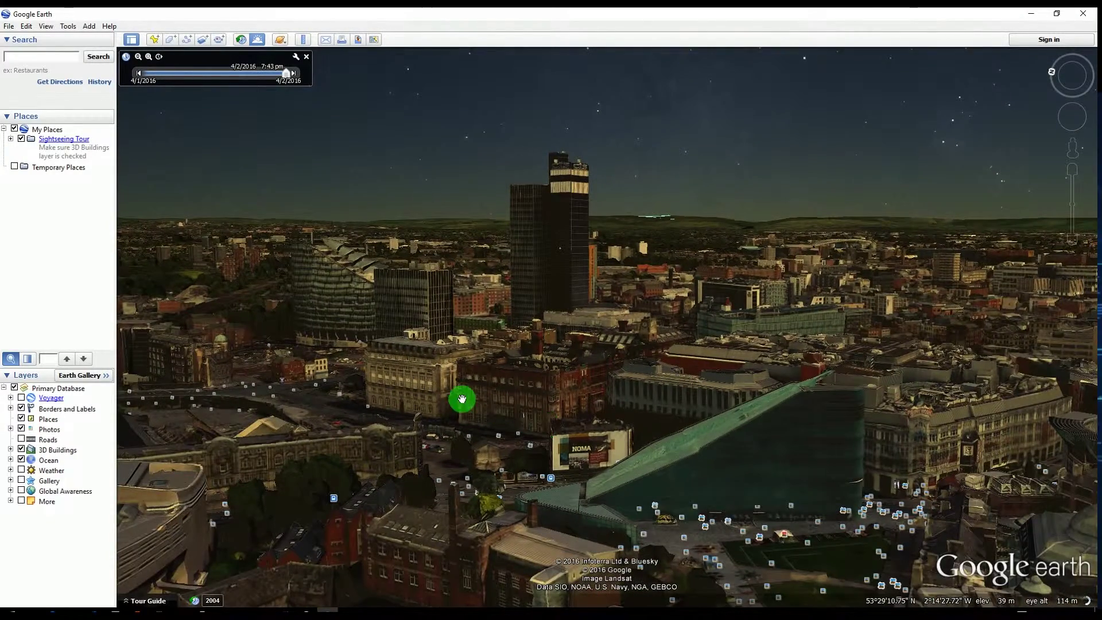
mouse_move(462, 398)
left_mouse_down()
mouse_move(485, 388)
mouse_move(686, 396)
mouse_move(723, 485)
mouse_move(672, 482)
mouse_move(730, 512)
left_mouse_up()
mouse_move(904, 498)
left_mouse_down()
mouse_move(666, 519)
mouse_move(935, 445)
mouse_move(777, 438)
mouse_move(974, 344)
mouse_move(859, 371)
mouse_move(962, 357)
mouse_move(831, 364)
mouse_move(965, 356)
mouse_move(883, 317)
mouse_move(888, 327)
mouse_move(832, 332)
mouse_move(767, 390)
mouse_move(741, 358)
mouse_move(851, 452)
mouse_move(880, 435)
left_mouse_up()
left_click_drag(1070, 86, 1074, 69)
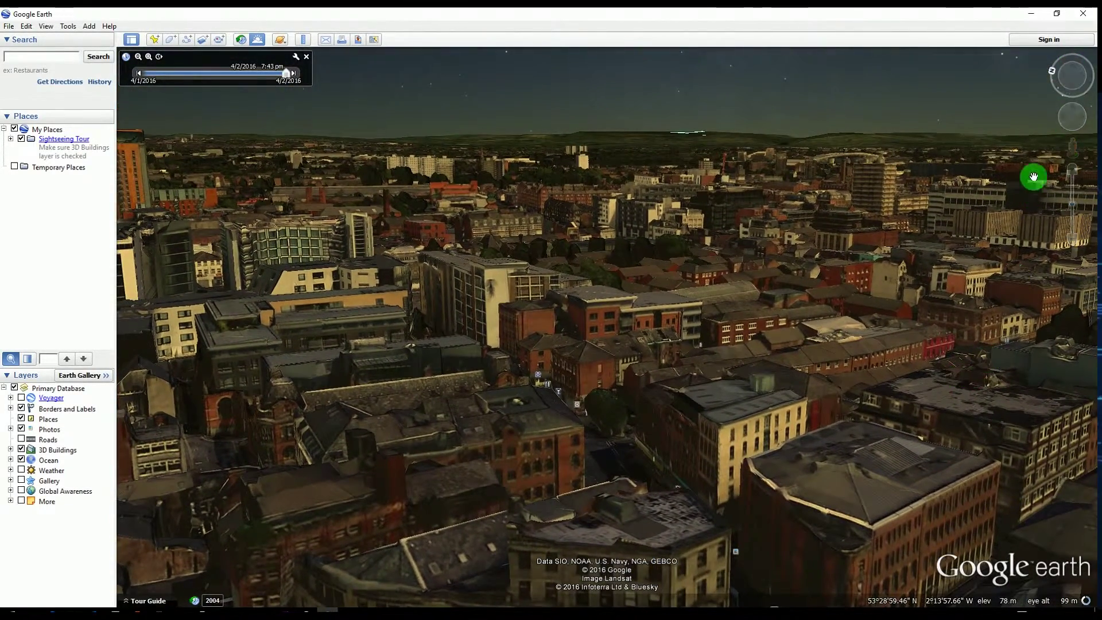
left_click_drag(1067, 134, 1075, 111)
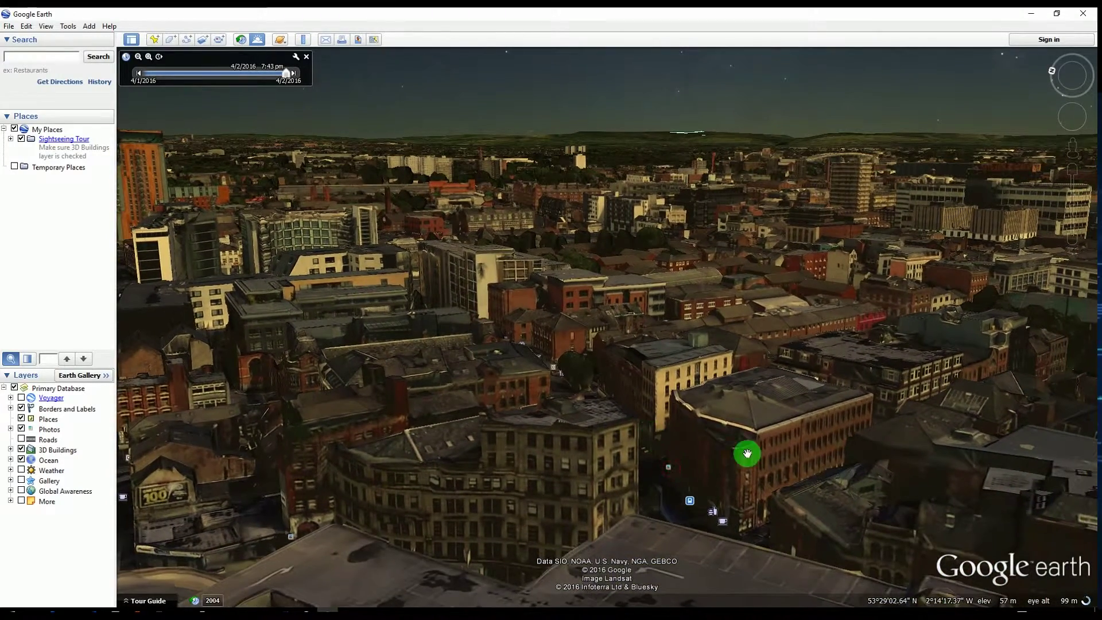
Pan past the wavy-roofed building and tall tower to the ornate corner building.
left_click_drag(753, 451, 620, 463)
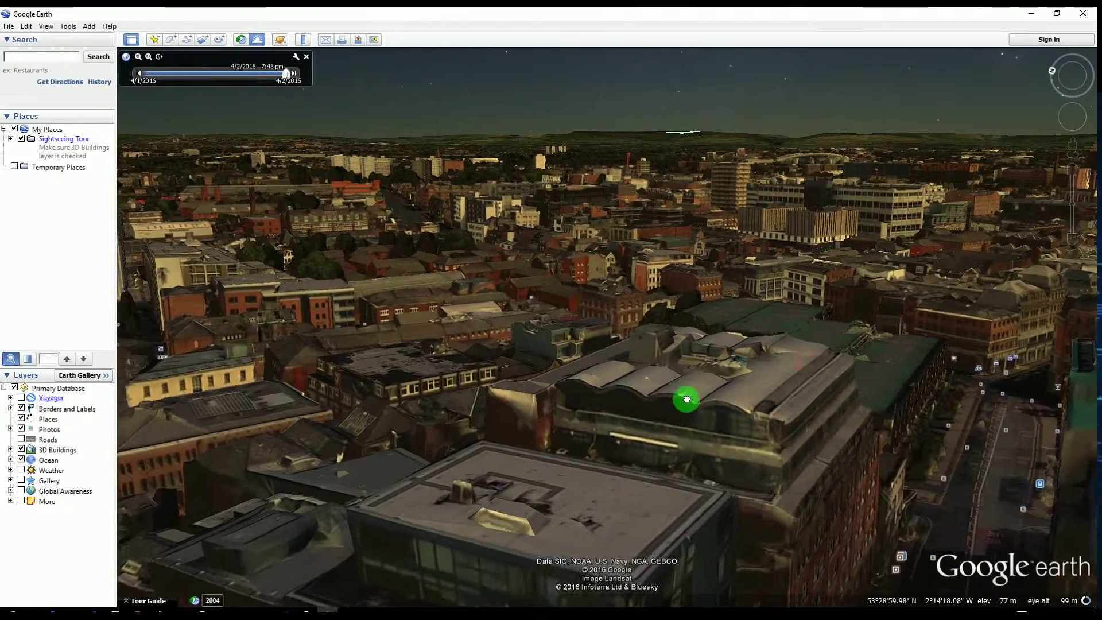
mouse_move(687, 400)
left_mouse_down()
mouse_move(612, 362)
mouse_move(576, 320)
mouse_move(565, 284)
left_mouse_up()
left_click_drag(706, 416, 623, 401)
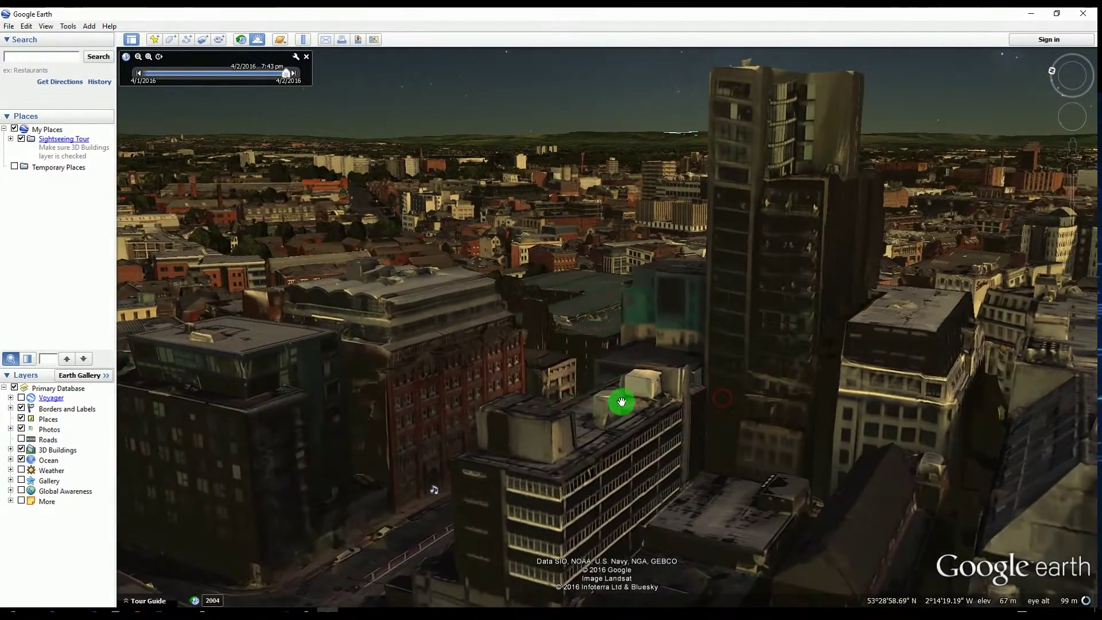
left_click_drag(795, 386, 603, 383)
left_click_drag(988, 465, 892, 419)
left_click_drag(764, 305, 763, 303)
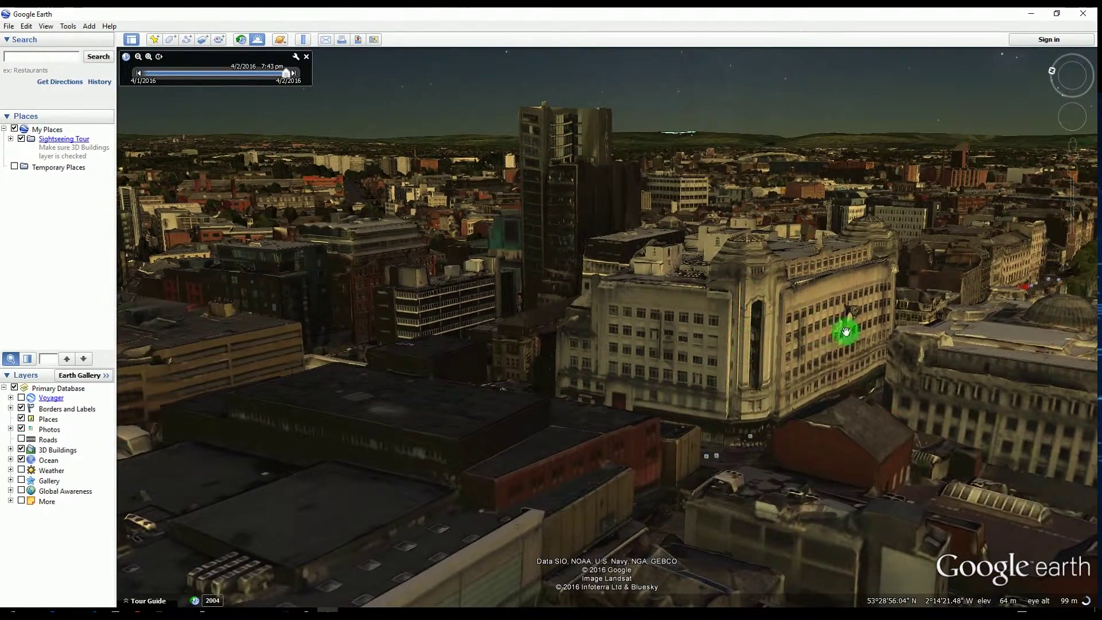
mouse_move(777, 369)
left_mouse_down()
mouse_move(979, 327)
mouse_move(645, 475)
mouse_move(638, 441)
mouse_move(940, 425)
mouse_move(558, 497)
mouse_move(725, 465)
mouse_move(484, 470)
mouse_move(766, 400)
mouse_move(1018, 366)
mouse_move(620, 442)
mouse_move(573, 345)
mouse_move(643, 406)
mouse_move(744, 422)
left_mouse_up()
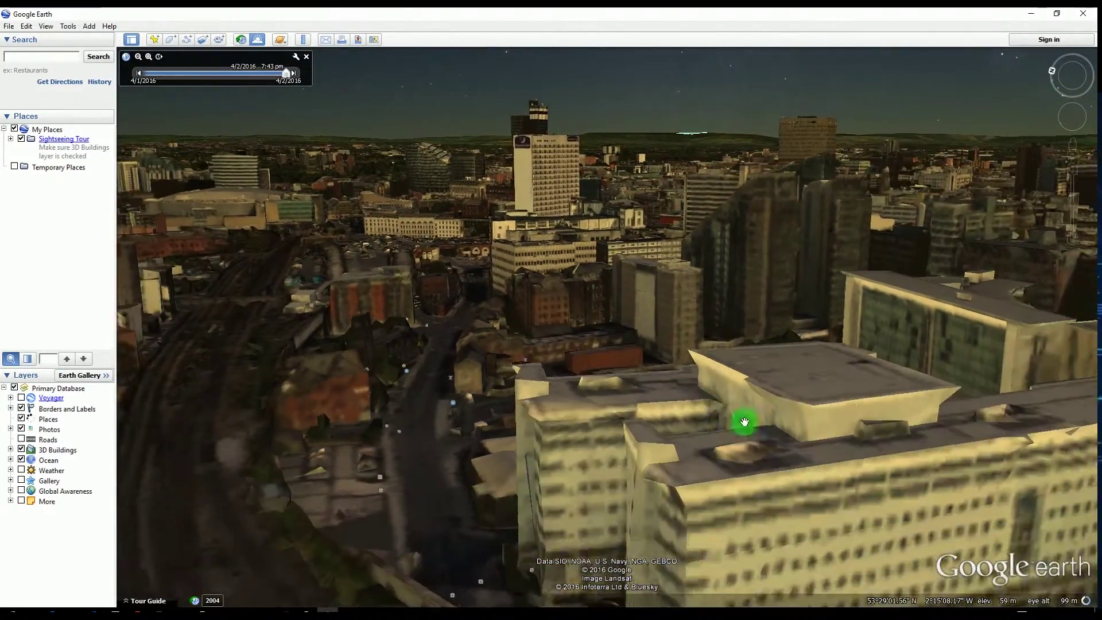
Pan past the red-brick blocks by the river bridges, then turn to face the setting sun.
mouse_move(836, 427)
left_mouse_down()
mouse_move(597, 401)
mouse_move(918, 453)
mouse_move(804, 404)
mouse_move(526, 376)
mouse_move(478, 354)
mouse_move(473, 295)
mouse_move(728, 373)
mouse_move(802, 474)
left_mouse_up()
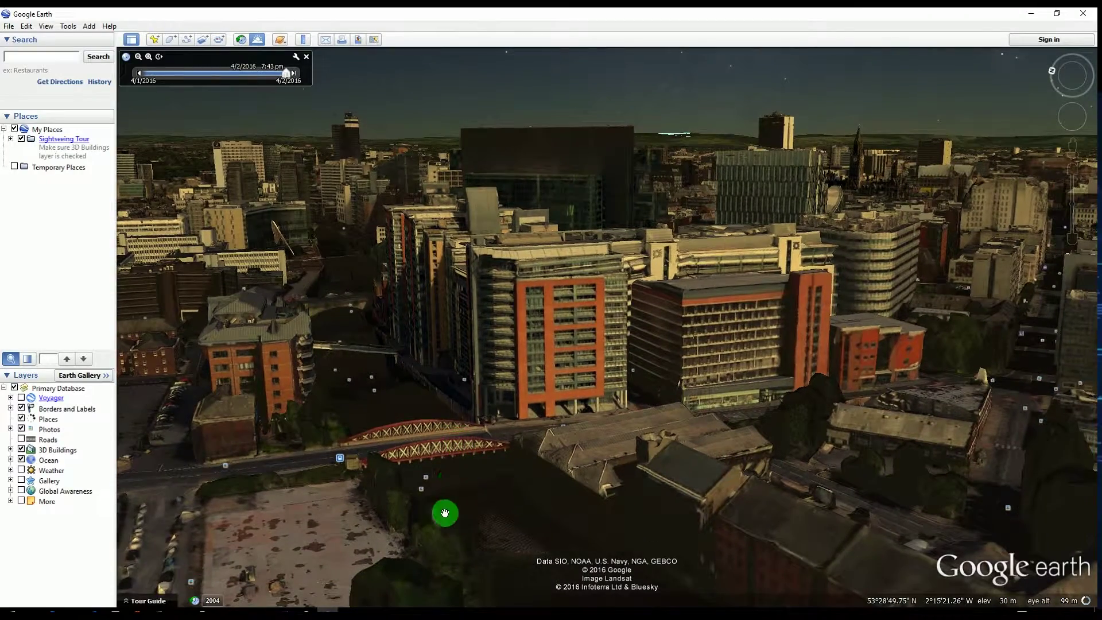
left_click_drag(520, 362, 659, 355)
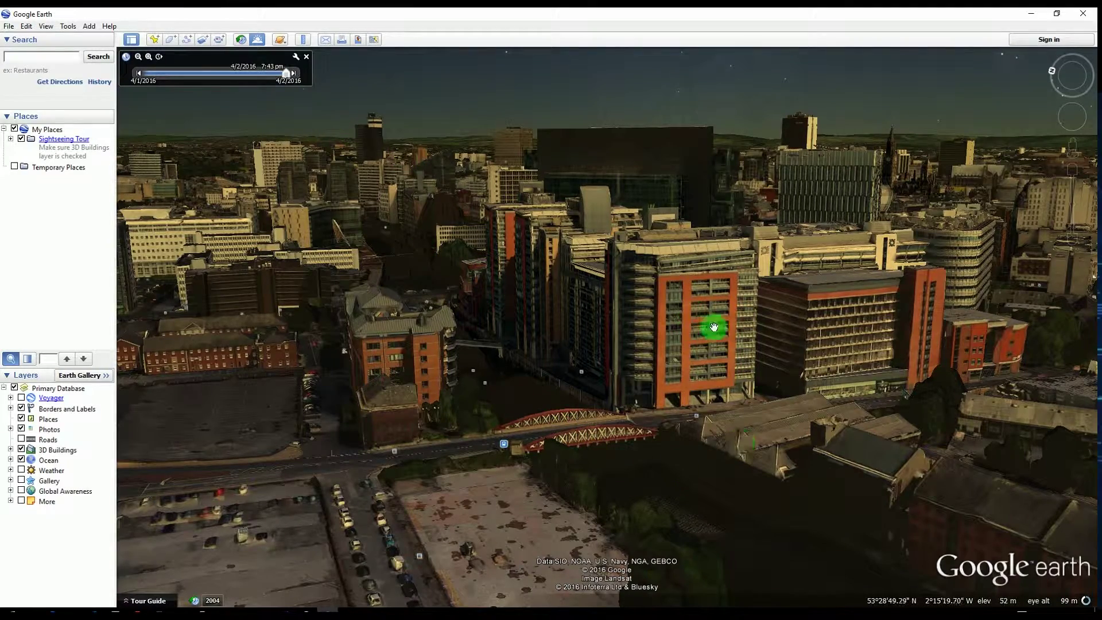
left_click_drag(728, 376, 418, 393)
left_click_drag(557, 353, 401, 363)
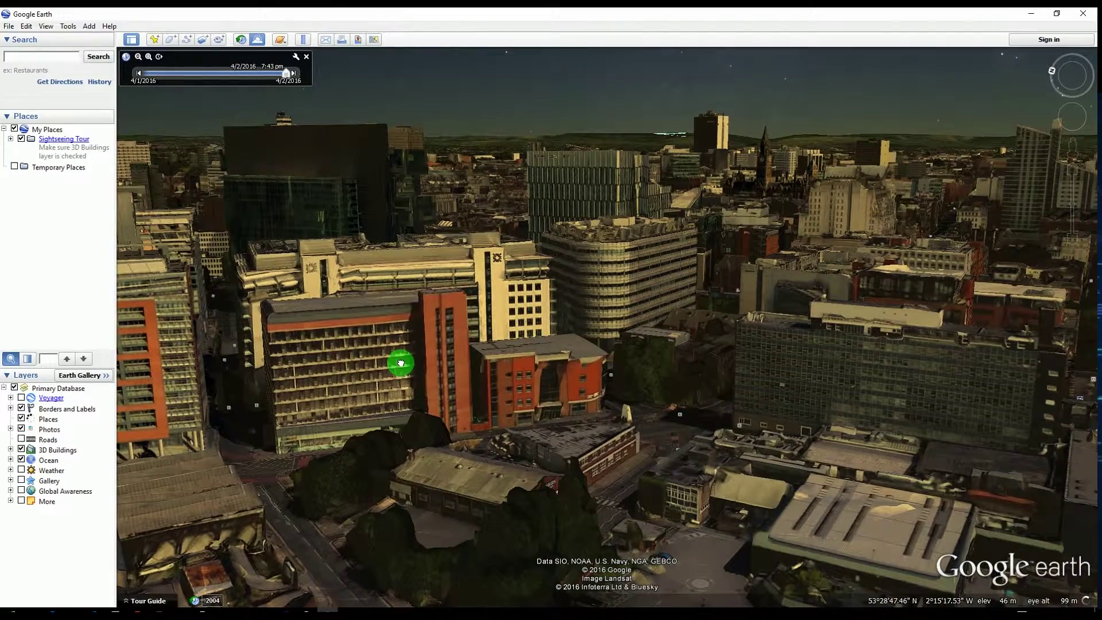
mouse_move(235, 389)
left_mouse_down()
mouse_move(275, 526)
mouse_move(281, 470)
left_mouse_up()
left_click_drag(269, 419, 459, 373)
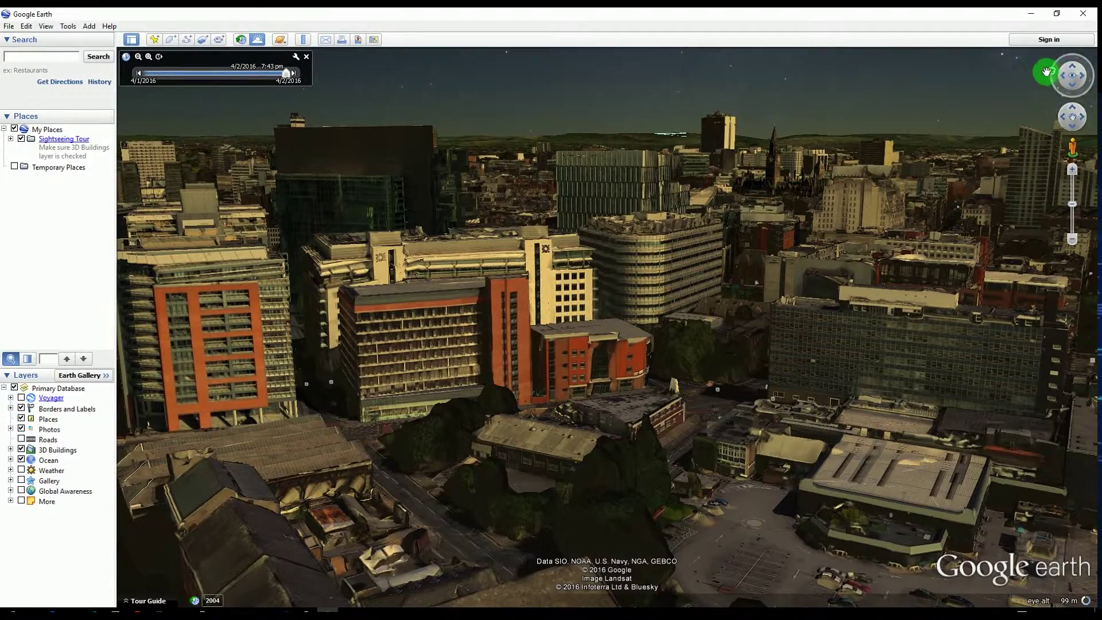
mouse_move(1072, 75)
left_mouse_down()
mouse_move(1099, 83)
mouse_move(1093, 73)
left_mouse_up()
Glide over the shadowed rooftops past the dark tower toward the sunset down a marker-dotted street.
mouse_move(684, 374)
left_mouse_down()
mouse_move(676, 287)
mouse_move(648, 314)
left_mouse_up()
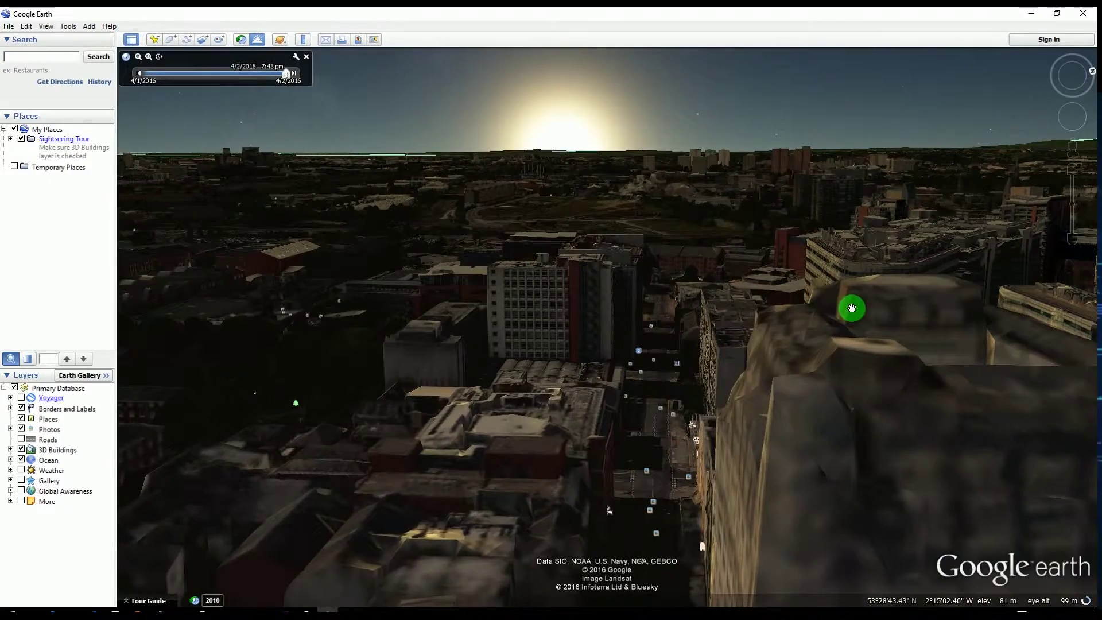
mouse_move(852, 308)
left_mouse_down()
mouse_move(787, 325)
mouse_move(856, 344)
mouse_move(962, 348)
left_mouse_up()
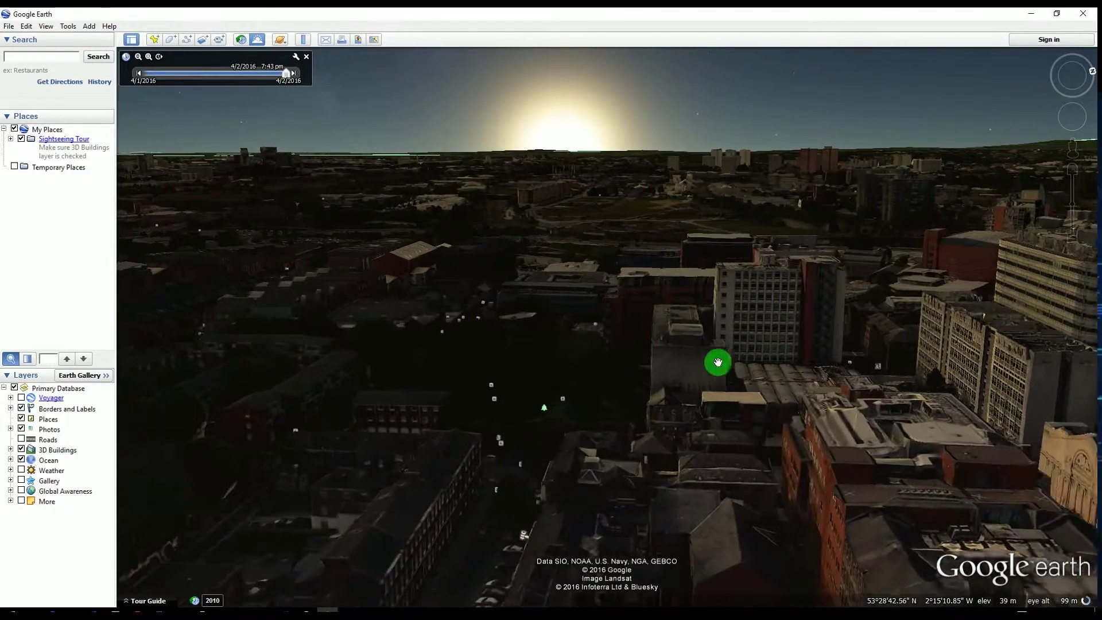
mouse_move(780, 321)
left_mouse_down()
mouse_move(918, 312)
mouse_move(728, 310)
mouse_move(755, 342)
mouse_move(841, 342)
mouse_move(689, 336)
mouse_move(664, 364)
mouse_move(859, 369)
mouse_move(772, 378)
mouse_move(603, 364)
mouse_move(596, 196)
left_mouse_up()
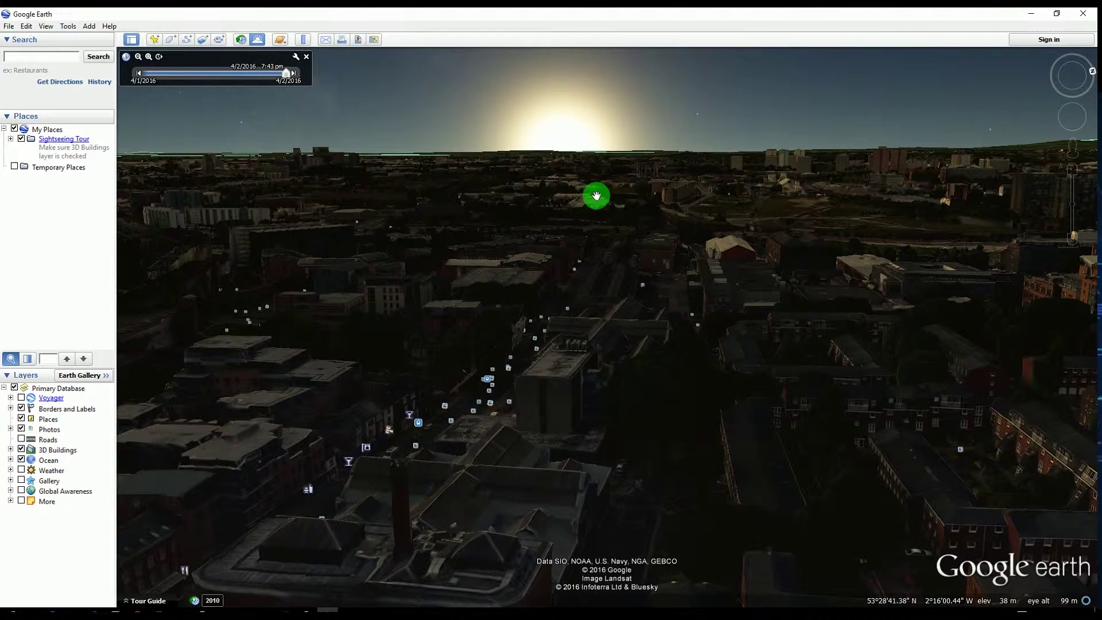
left_click_drag(597, 195, 597, 196)
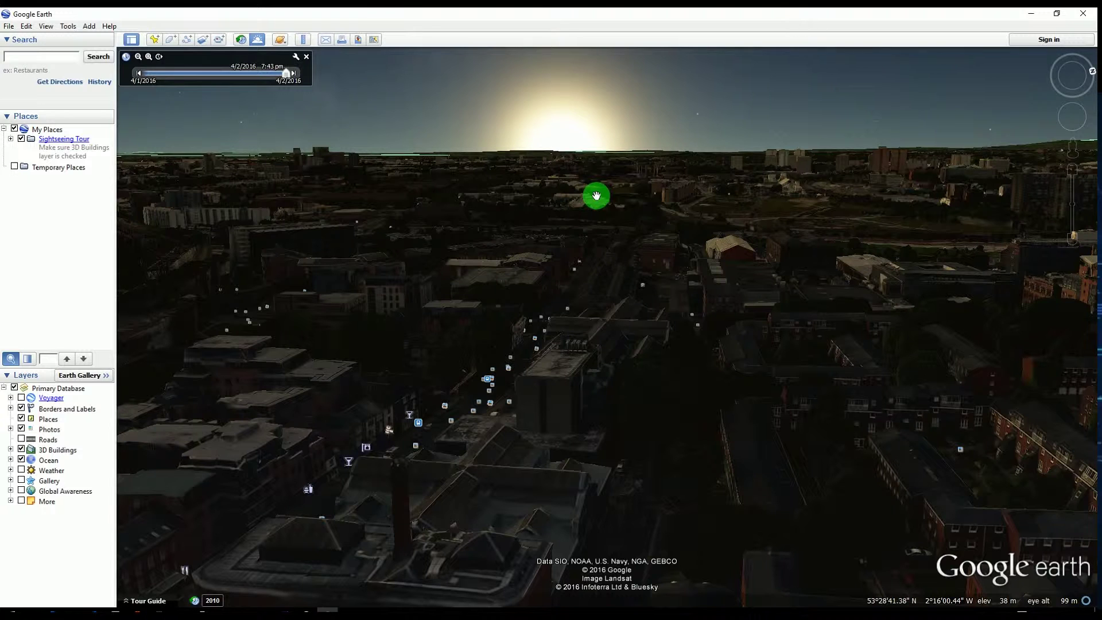